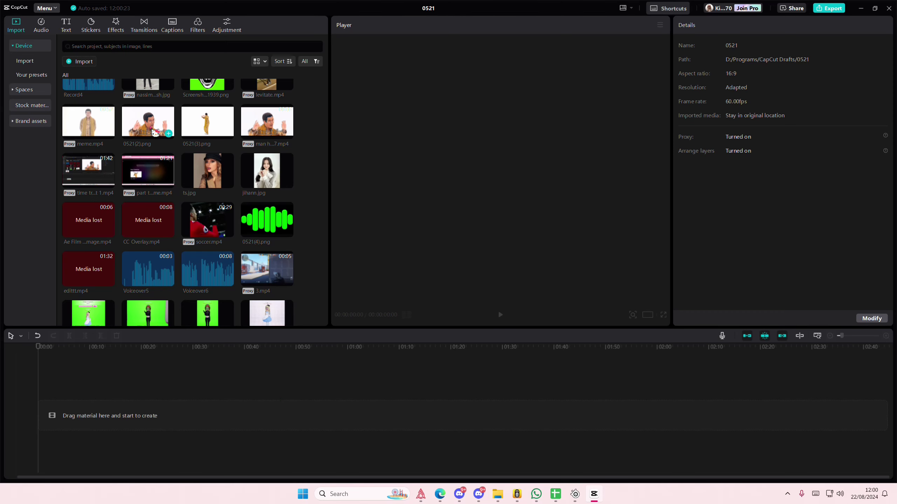
# - Drag the 0521(2).png image of the man onto the timeline
pyautogui.moveTo(147, 122); pyautogui.dragTo(112, 379)
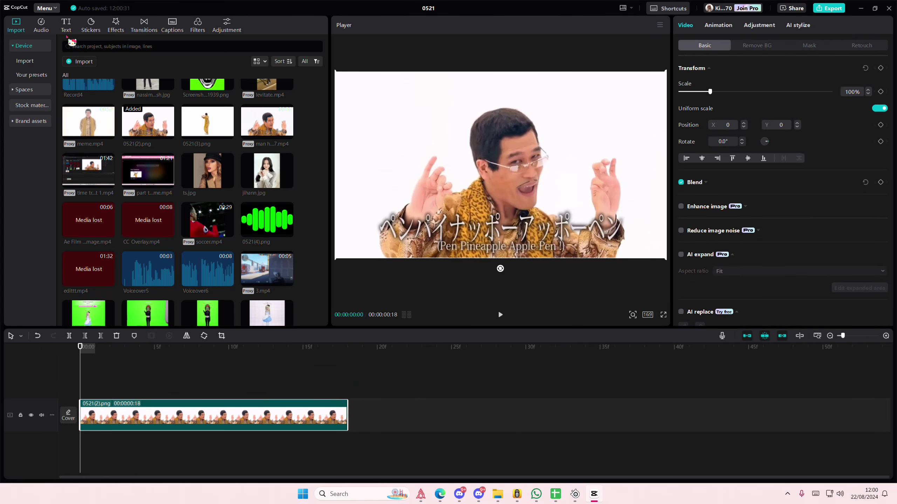
# - Add a Default text clip above the image and delete its default wording
pyautogui.click(67, 26)
pyautogui.moveTo(81, 68); pyautogui.dragTo(196, 371)
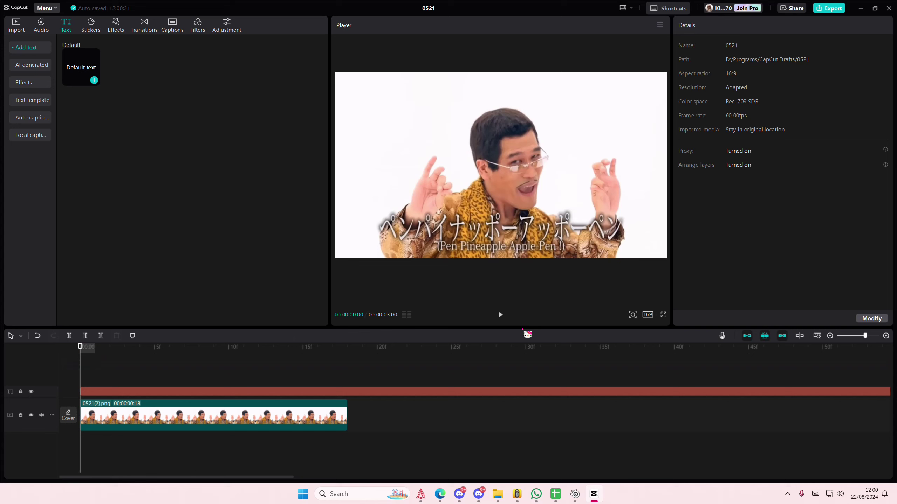
pyautogui.click(495, 396)
pyautogui.click(703, 74)
pyautogui.hotkey('ctrl', 'a')
pyautogui.press('BackSpace')
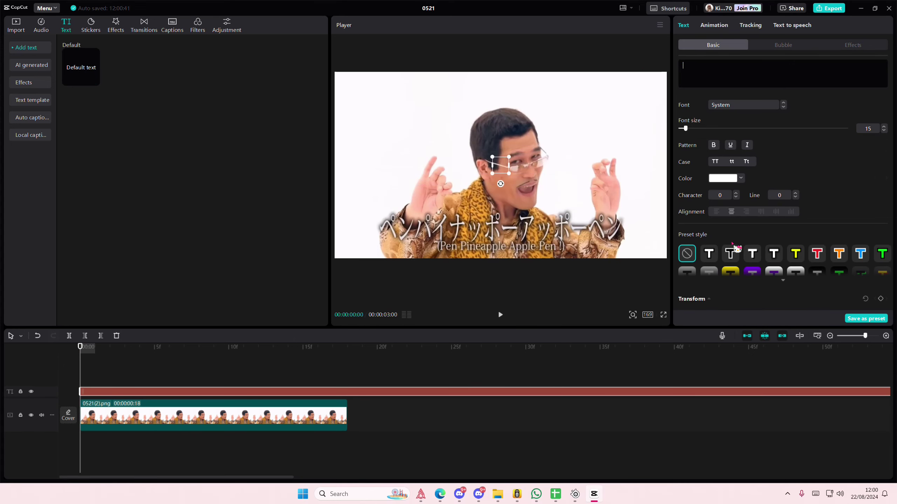
# - Insert bow, pink heart, star and cupcake emoji with the on-screen keyboard
pyautogui.click(816, 495)
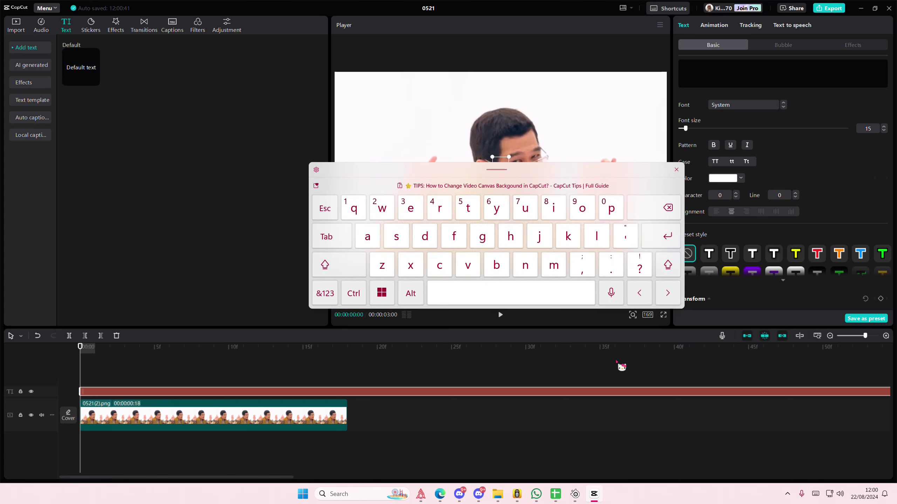
pyautogui.click(316, 186)
pyautogui.click(322, 152)
pyautogui.click(321, 152)
pyautogui.click(336, 152)
pyautogui.click(322, 167)
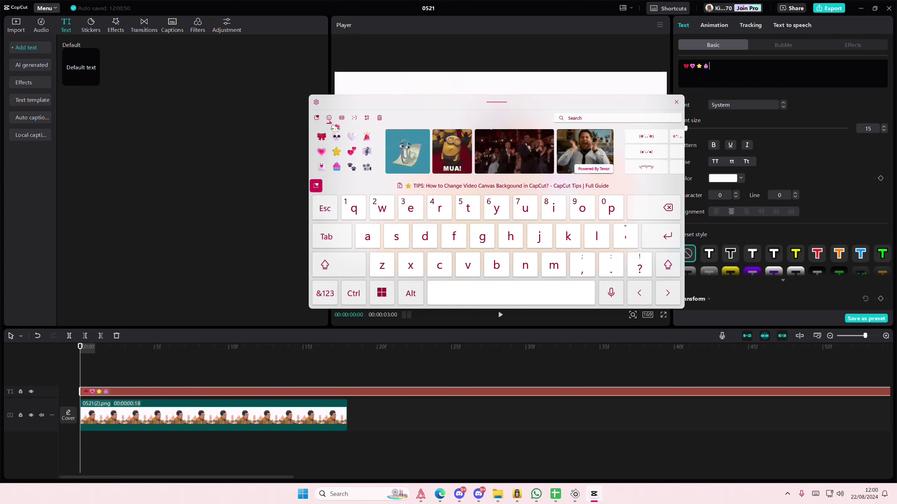
# - Add the music notes emoji and move the emoji row to the top of the video
pyautogui.click(329, 117)
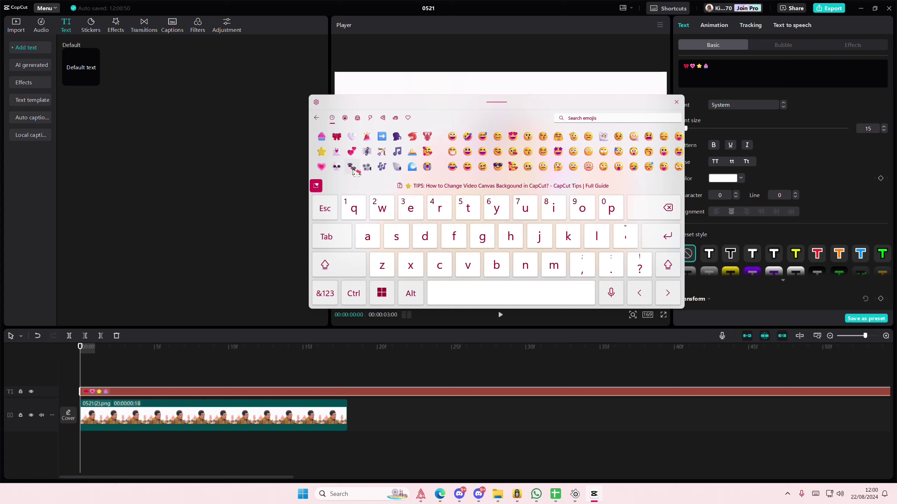
pyautogui.click(396, 167)
pyautogui.click(676, 102)
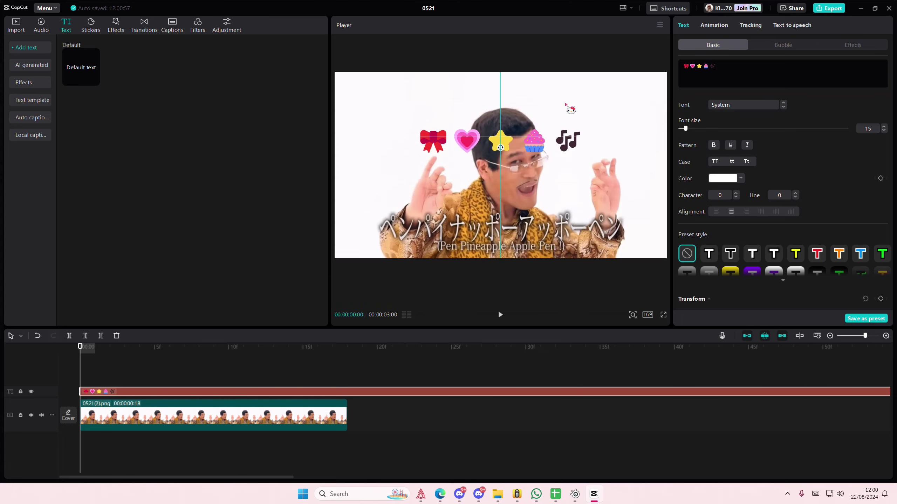
pyautogui.moveTo(571, 109); pyautogui.dragTo(571, 60)
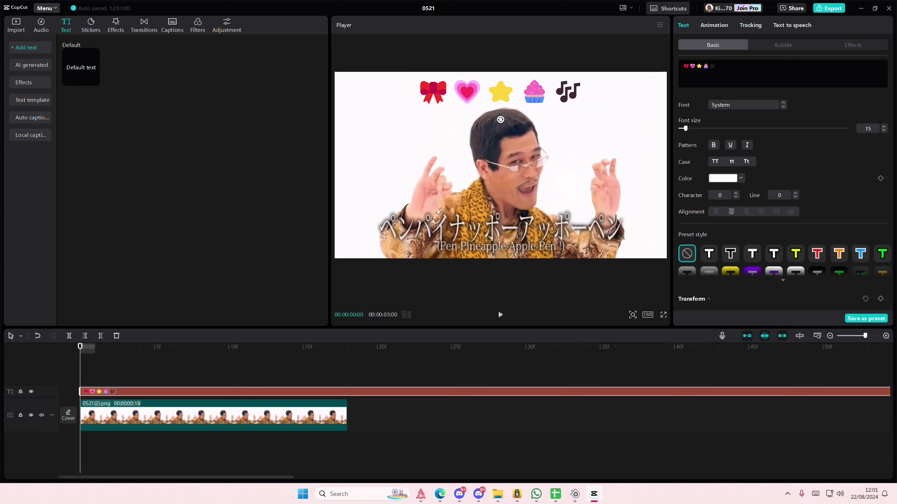